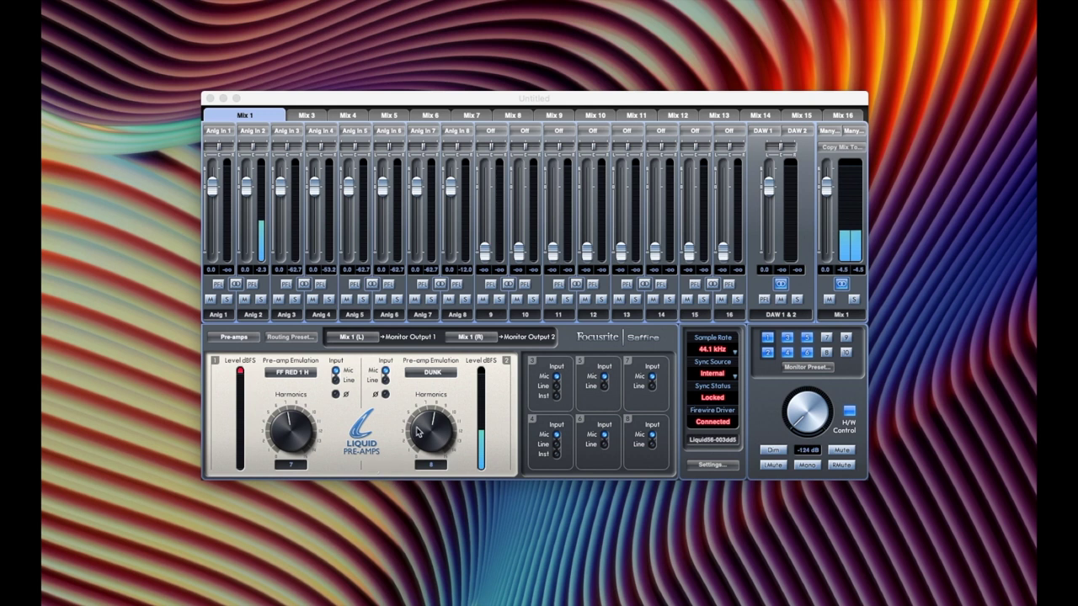
Step: Change preamp 2's emulation from DUNK to DEUTSCH 72 and lower its harmonics to 7
{"action": "left_click", "coordinate": [433, 373]}
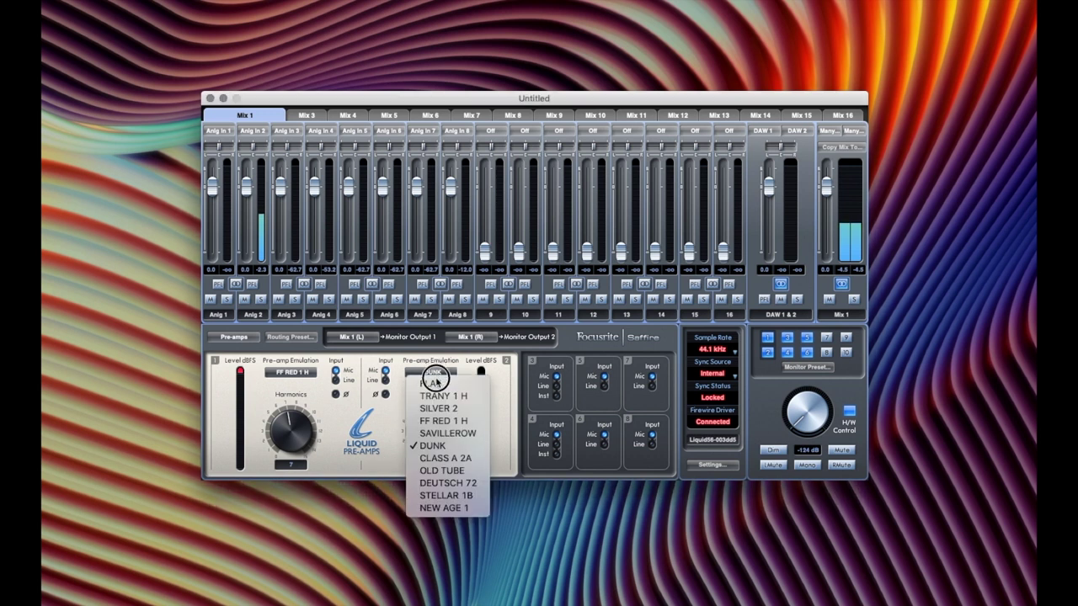
{"action": "left_click", "coordinate": [465, 483]}
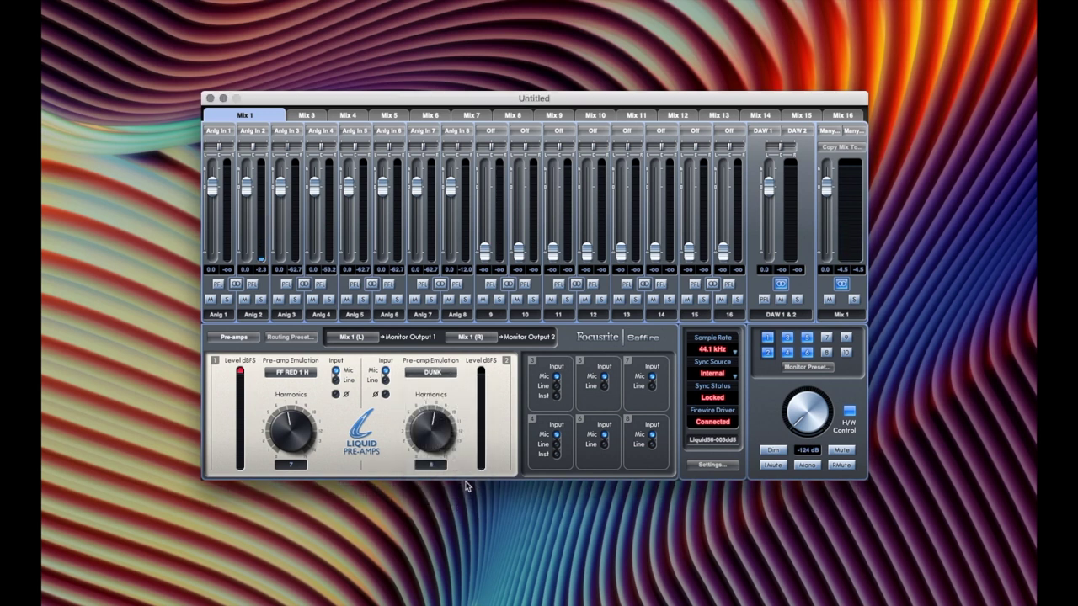
{"action": "left_click", "coordinate": [425, 413]}
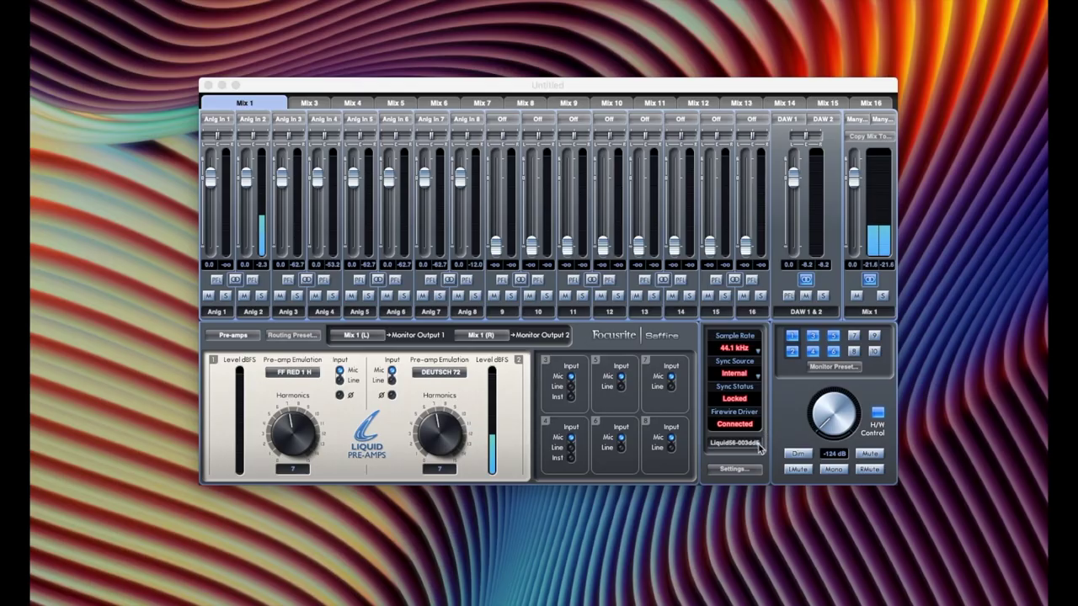
Step: Switch to the Pro24 unit to check its sample rate, then switch back to the Liquid56
{"action": "left_click", "coordinate": [759, 447]}
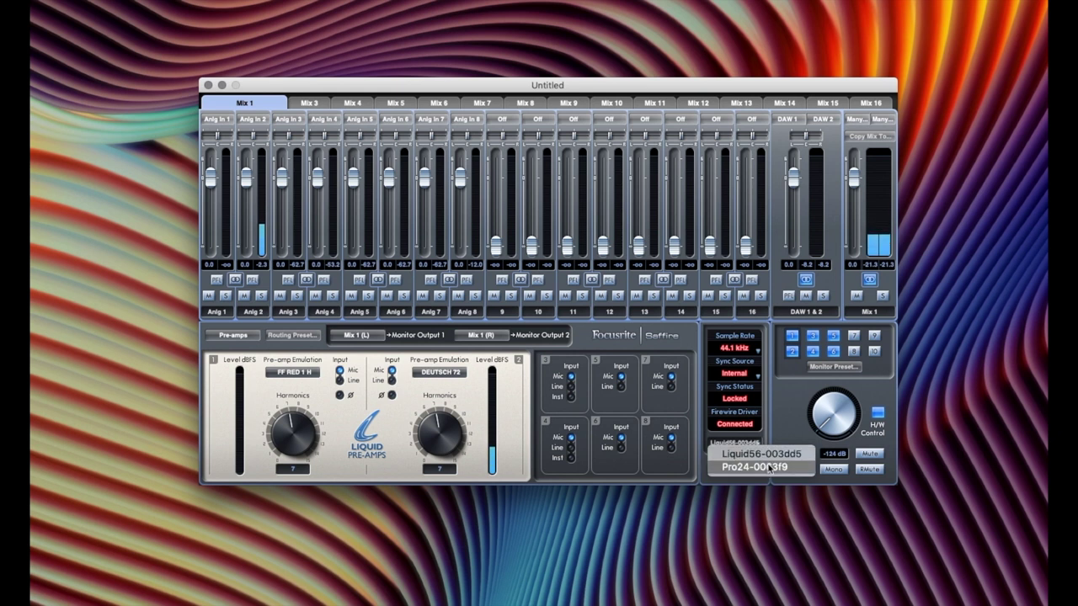
{"action": "left_click", "coordinate": [769, 468]}
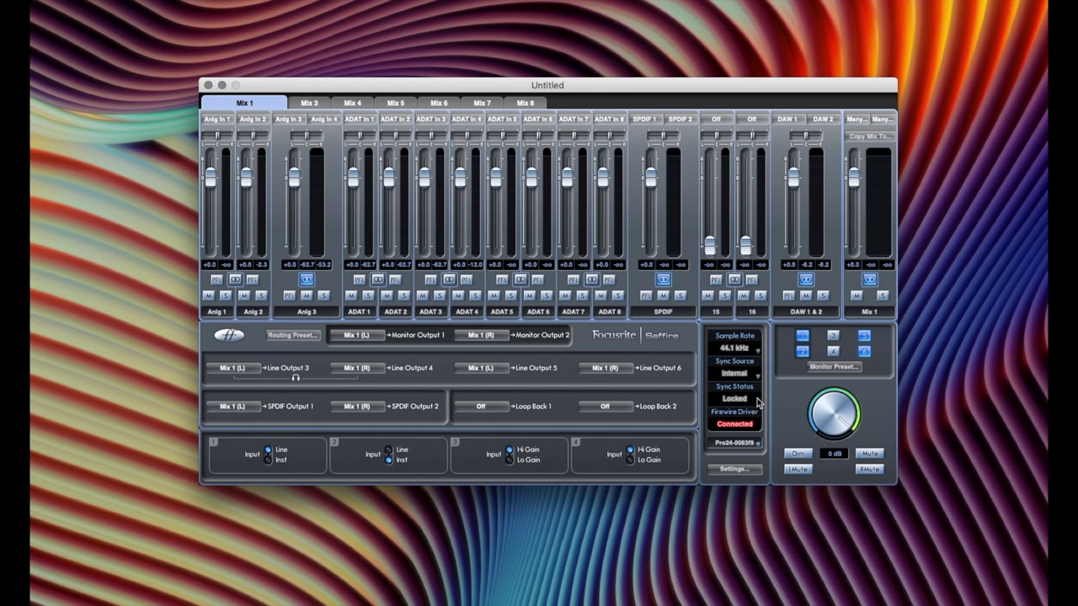
{"action": "left_click", "coordinate": [726, 350]}
{"action": "left_click", "coordinate": [751, 351]}
{"action": "left_click", "coordinate": [757, 447]}
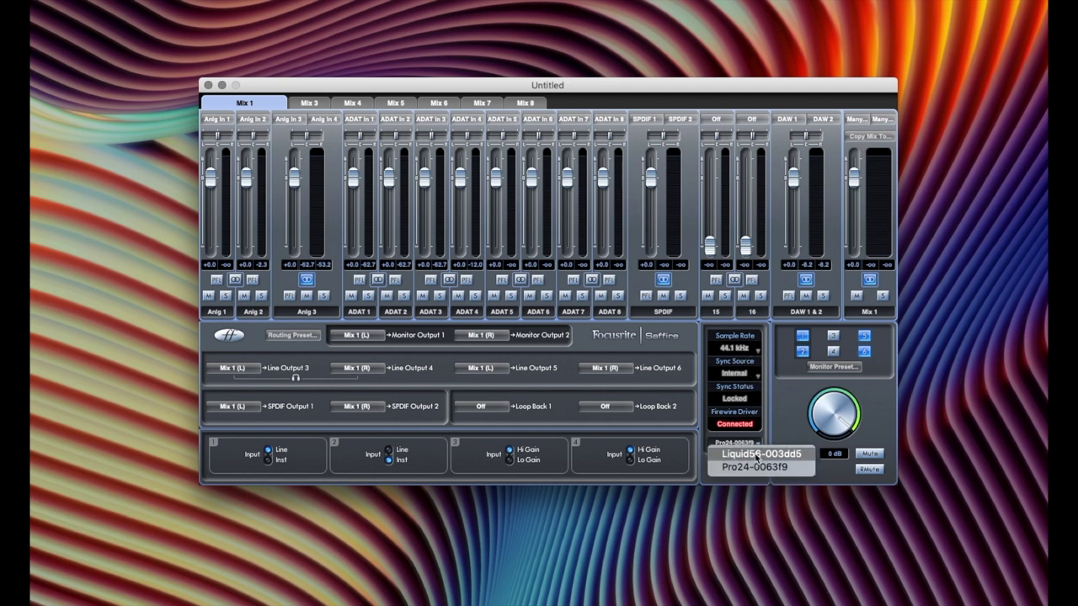
{"action": "left_click", "coordinate": [756, 456]}
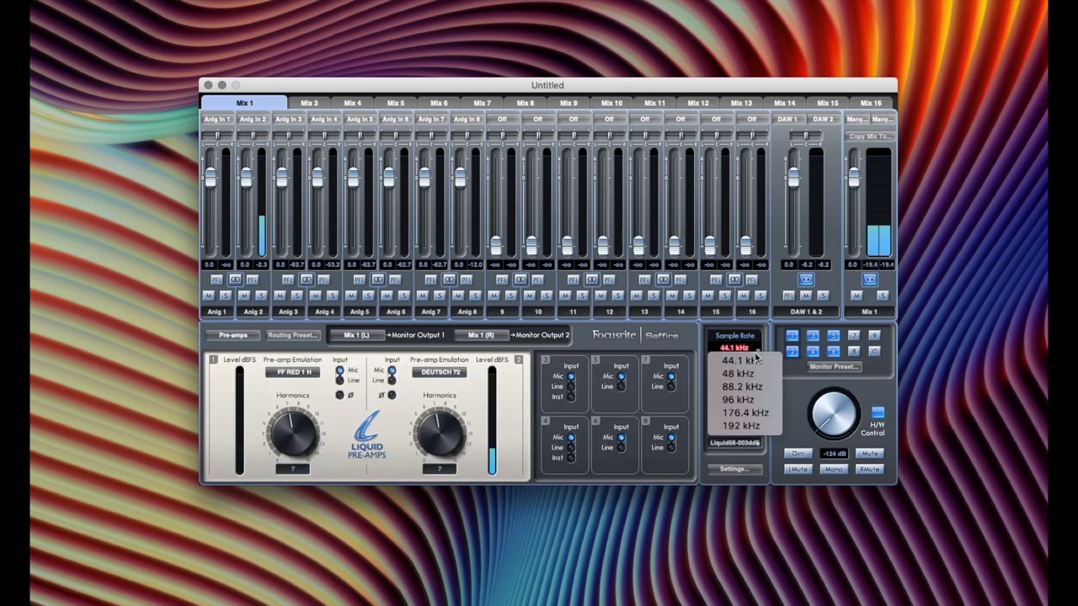
Step: Set the Liquid56 sample rate to 48 kHz, then switch to the Pro24-0063f9 unit
{"action": "left_click", "coordinate": [753, 353]}
{"action": "left_click", "coordinate": [752, 375]}
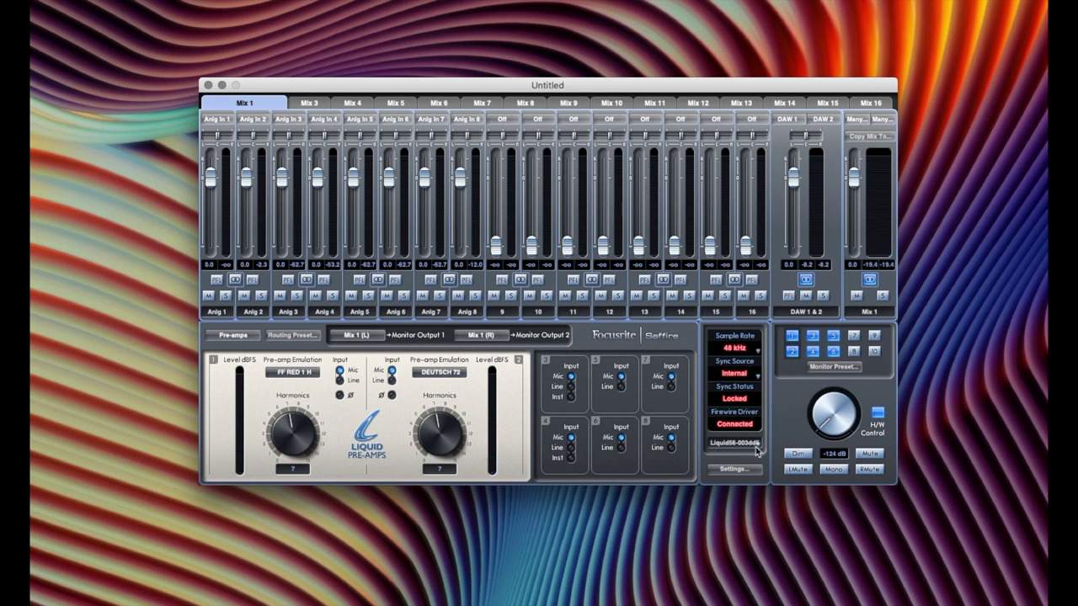
{"action": "left_click", "coordinate": [751, 446]}
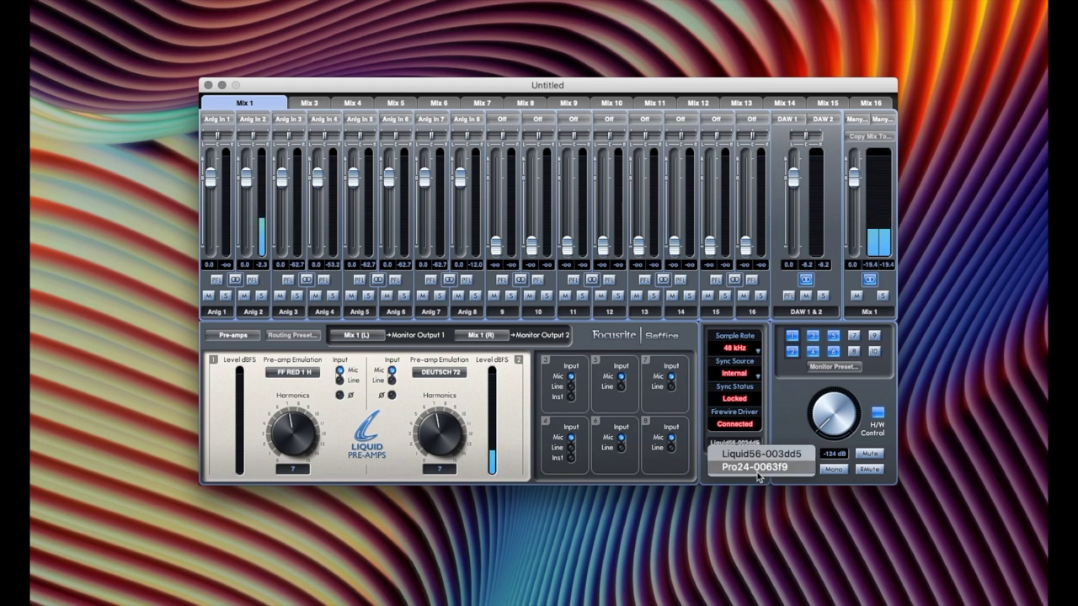
{"action": "left_click", "coordinate": [755, 466]}
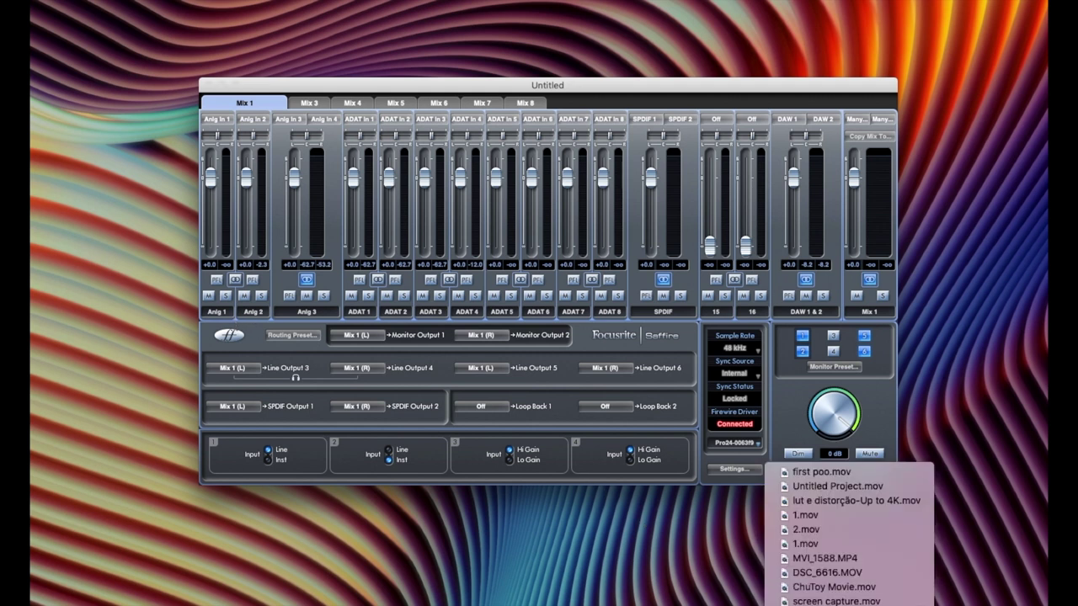
Step: Check that the new QuickTime audio recording uses Saffire as its microphone
{"action": "key", "text": "Escape"}
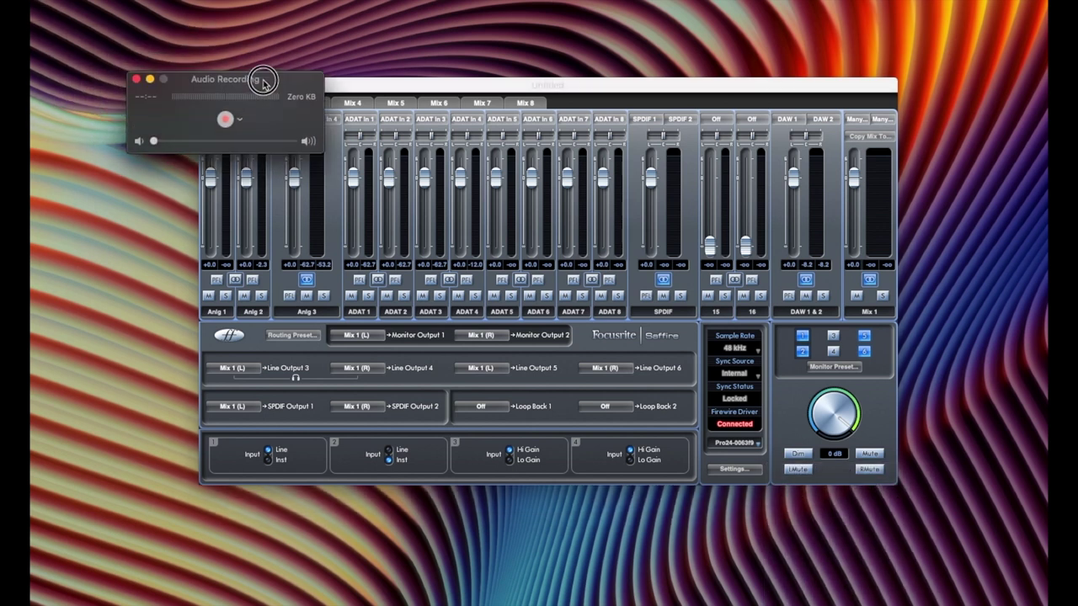
{"action": "left_click", "coordinate": [264, 138]}
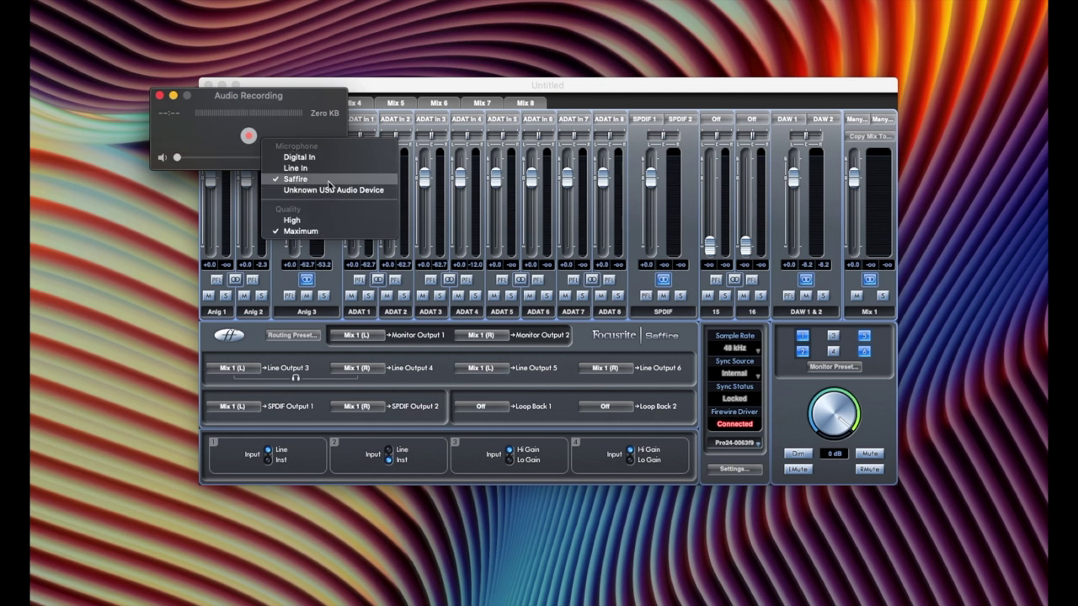
{"action": "left_click", "coordinate": [295, 100]}
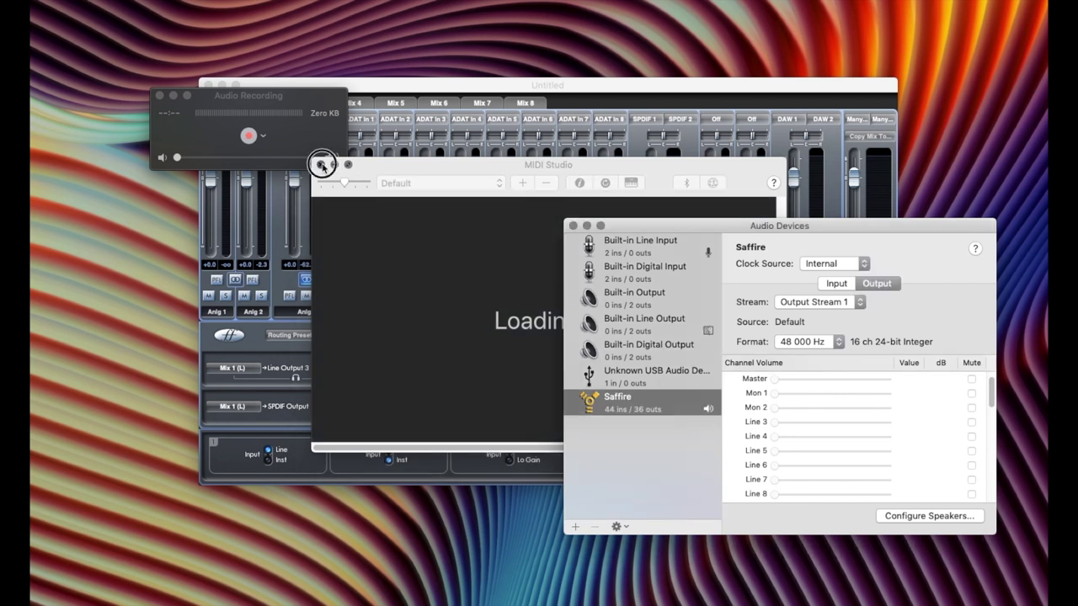
Step: Close the MIDI Studio window and keep the Saffire clock source on Internal
{"action": "left_click", "coordinate": [320, 164]}
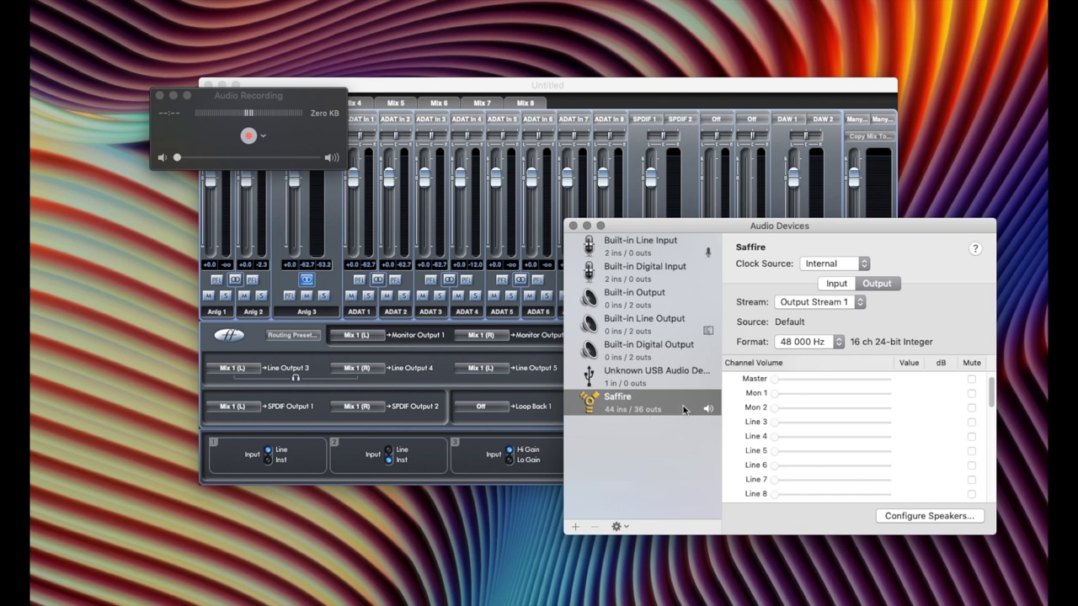
{"action": "left_click", "coordinate": [838, 263]}
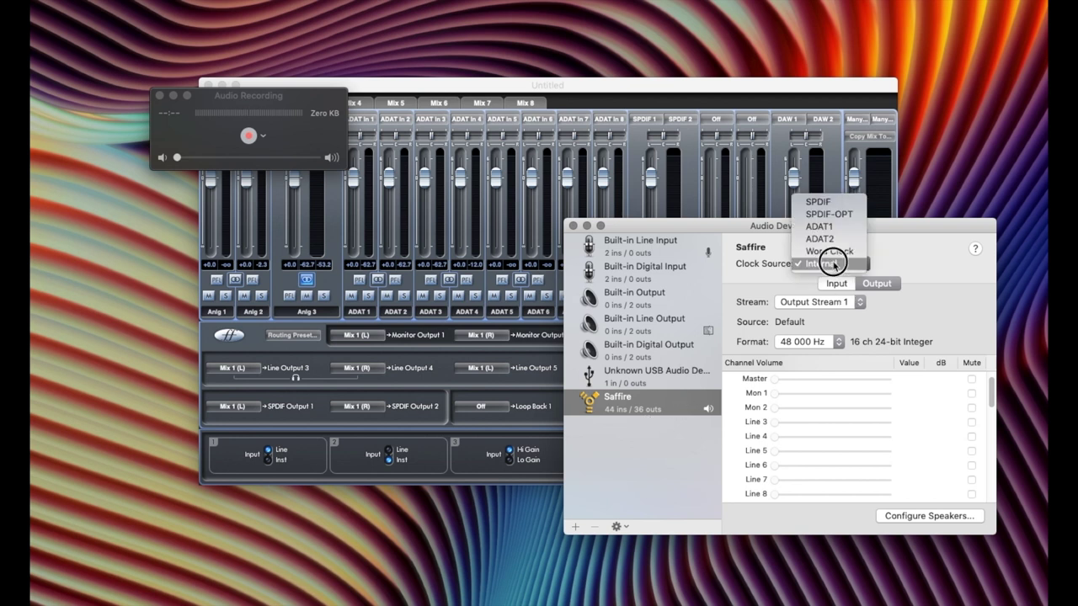
{"action": "left_click", "coordinate": [834, 283]}
Step: Review the Saffire's input streams, with Input Stream 1 at 48 000 Hz
{"action": "left_click", "coordinate": [848, 283]}
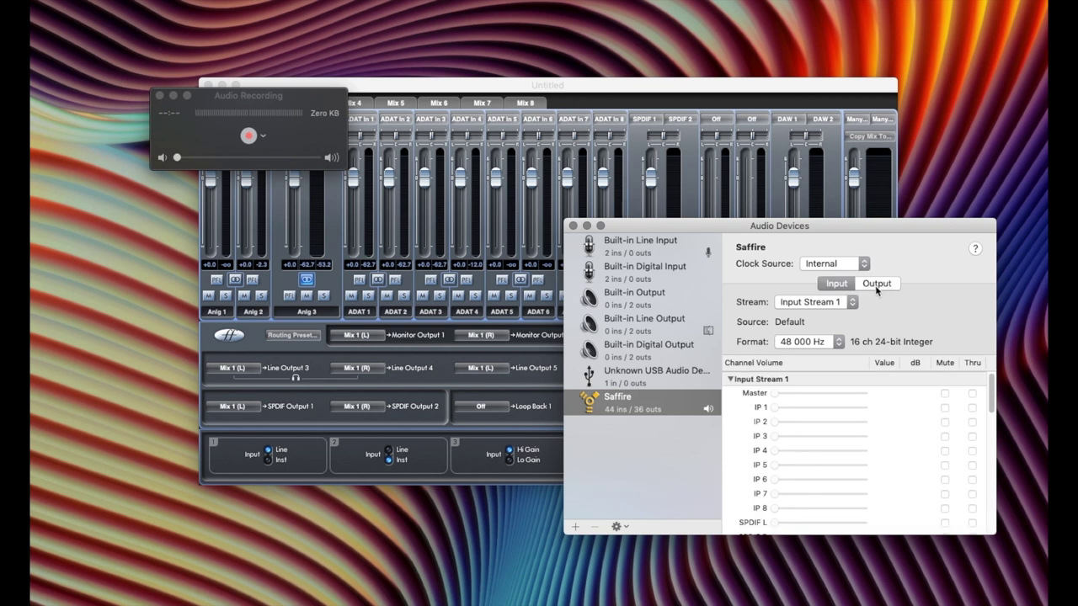
{"action": "scroll", "coordinate": [842, 404], "scroll_direction": "down", "scroll_amount": 5}
{"action": "scroll", "coordinate": [840, 405], "scroll_direction": "down", "scroll_amount": 5}
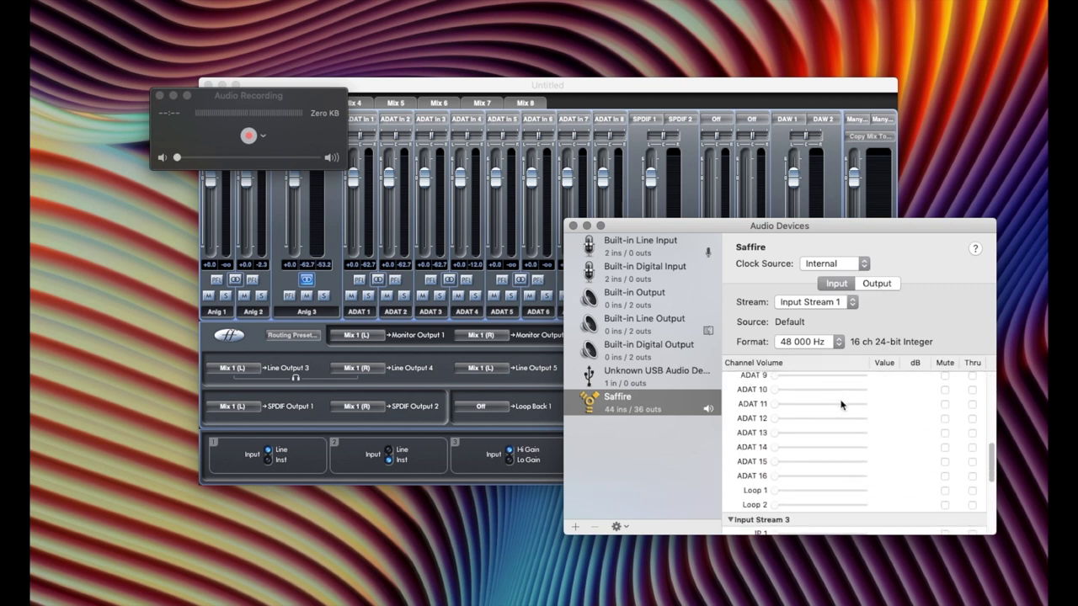
{"action": "scroll", "coordinate": [841, 405], "scroll_direction": "up", "scroll_amount": 15}
{"action": "scroll", "coordinate": [840, 405], "scroll_direction": "down", "scroll_amount": 10}
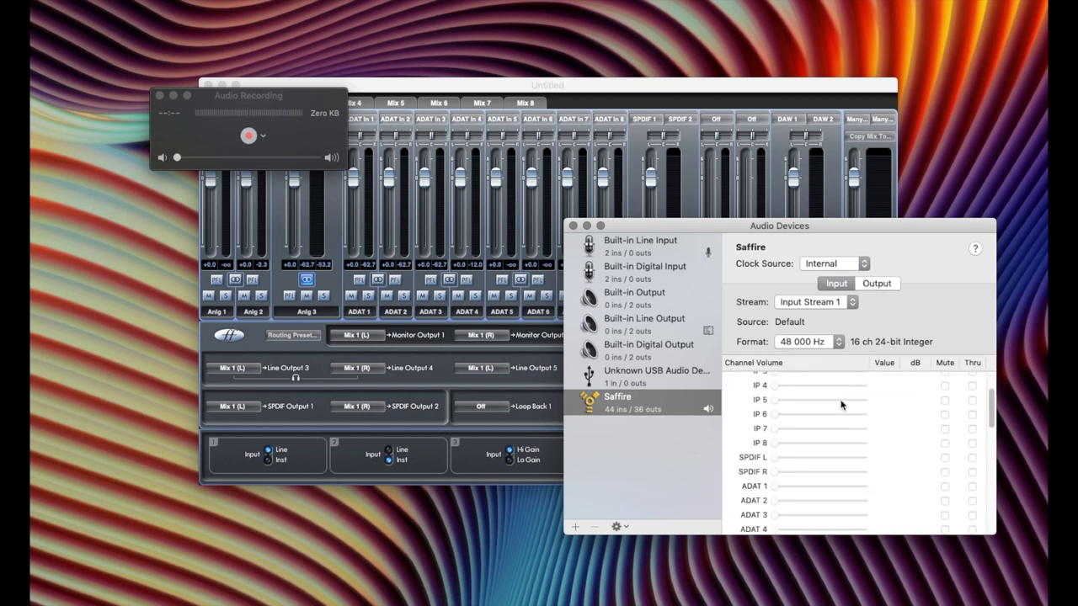
{"action": "scroll", "coordinate": [841, 405], "scroll_direction": "up", "scroll_amount": 3}
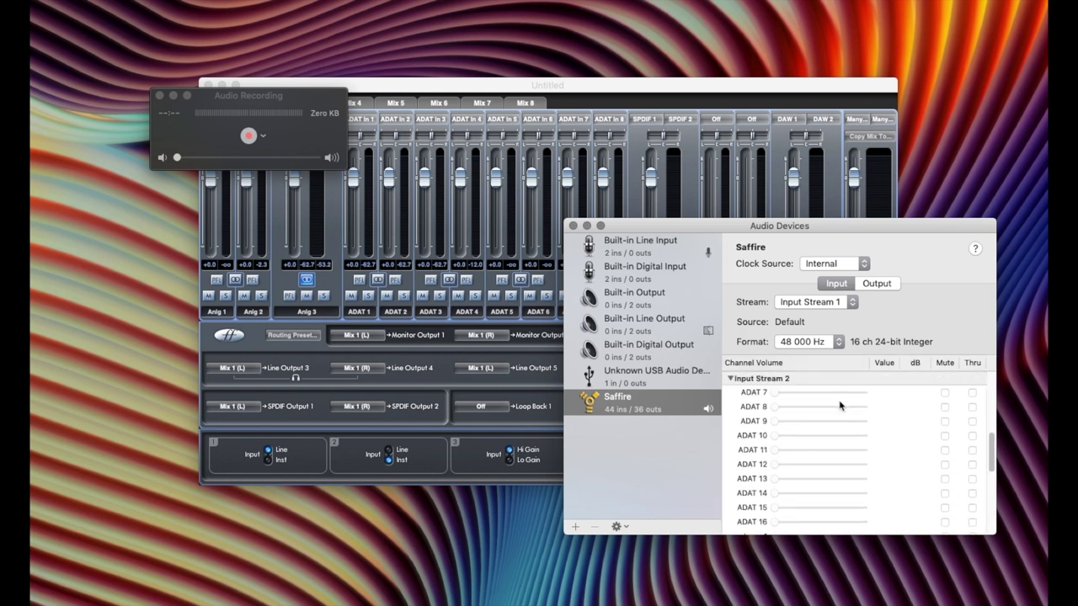
{"action": "scroll", "coordinate": [841, 405], "scroll_direction": "down", "scroll_amount": 5}
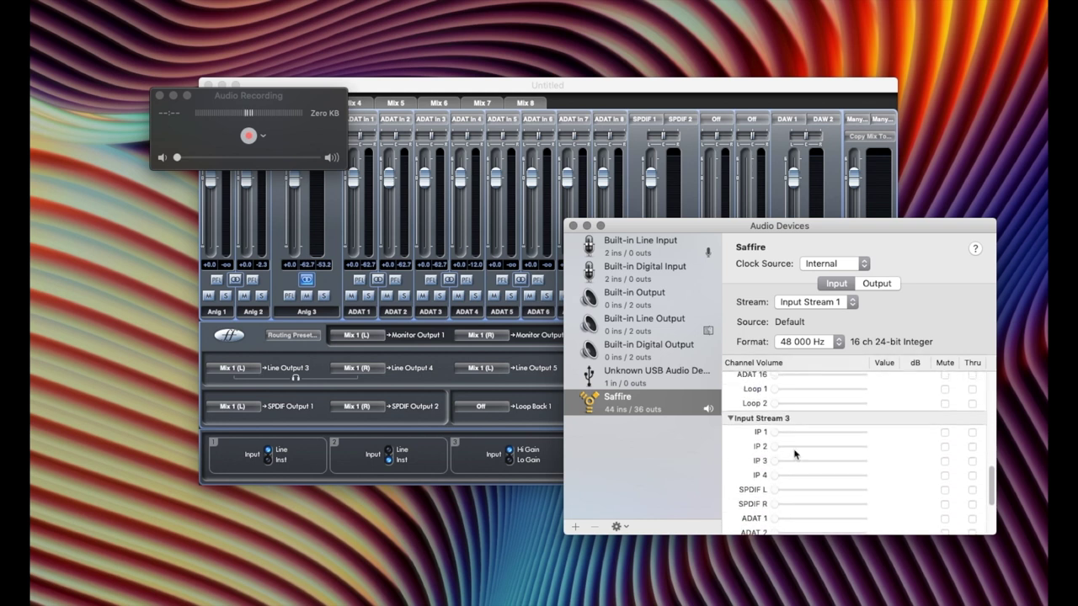
{"action": "scroll", "coordinate": [796, 454], "scroll_direction": "up", "scroll_amount": 3}
{"action": "scroll", "coordinate": [795, 451], "scroll_direction": "down", "scroll_amount": 4}
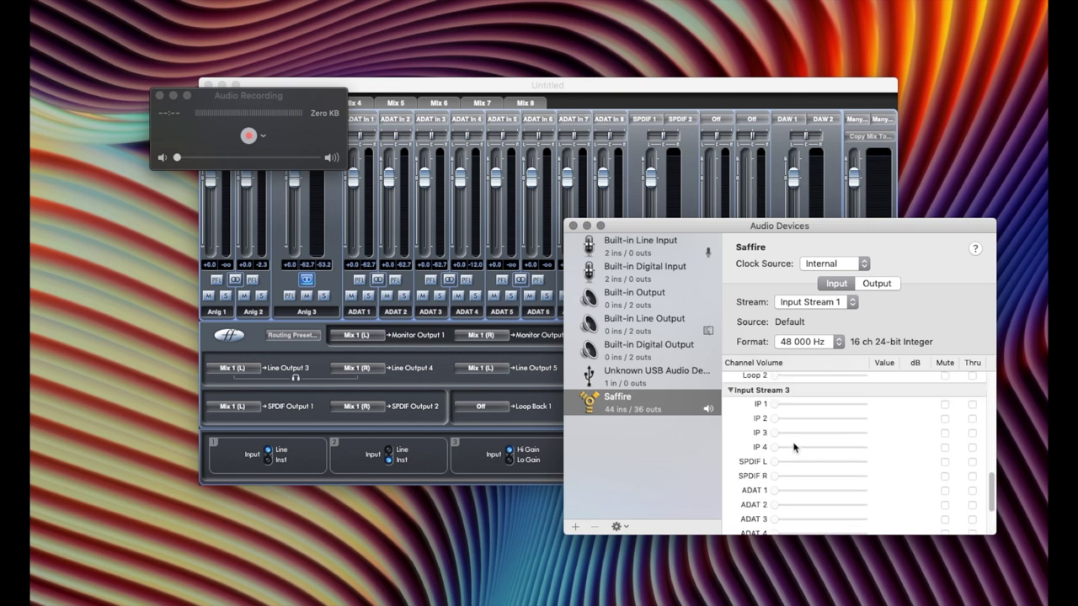
{"action": "scroll", "coordinate": [795, 447], "scroll_direction": "up", "scroll_amount": 10}
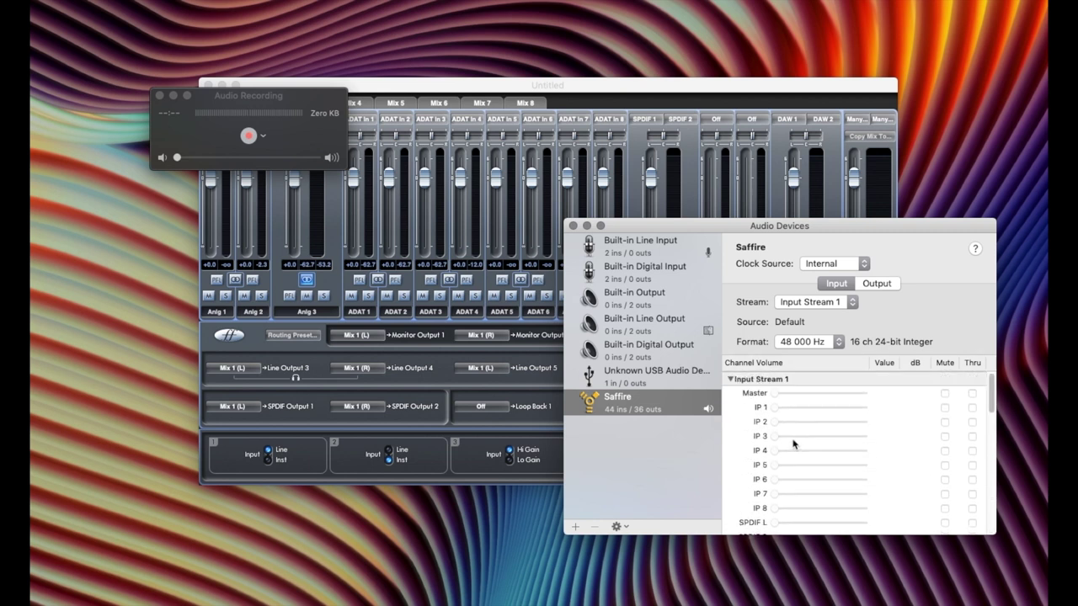
{"action": "scroll", "coordinate": [794, 443], "scroll_direction": "down", "scroll_amount": 5}
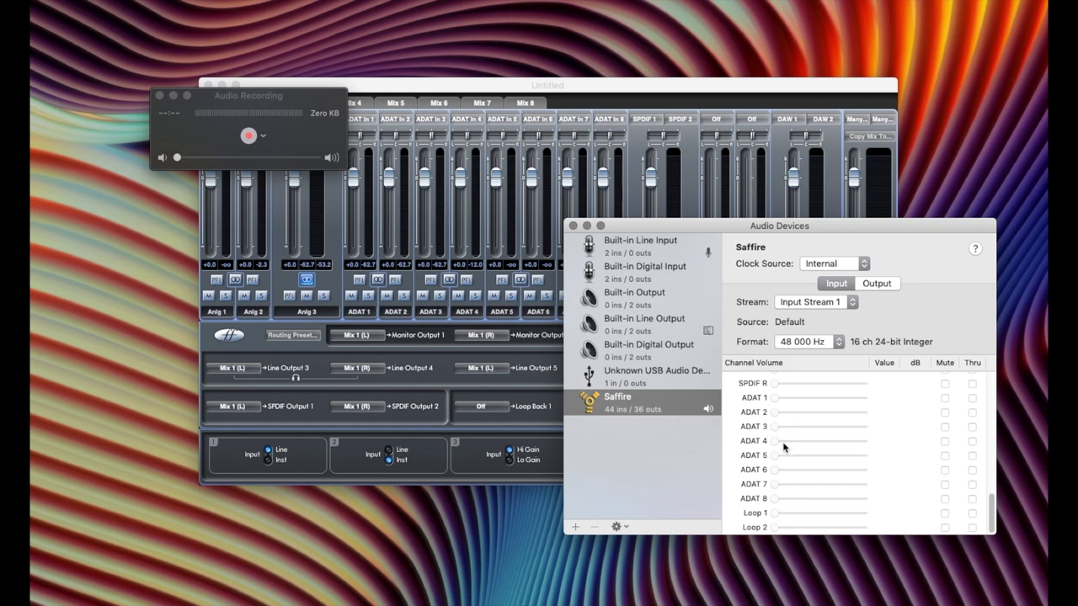
Step: Look over the Saffire device's gear-menu options without making changes
{"action": "left_click", "coordinate": [622, 524]}
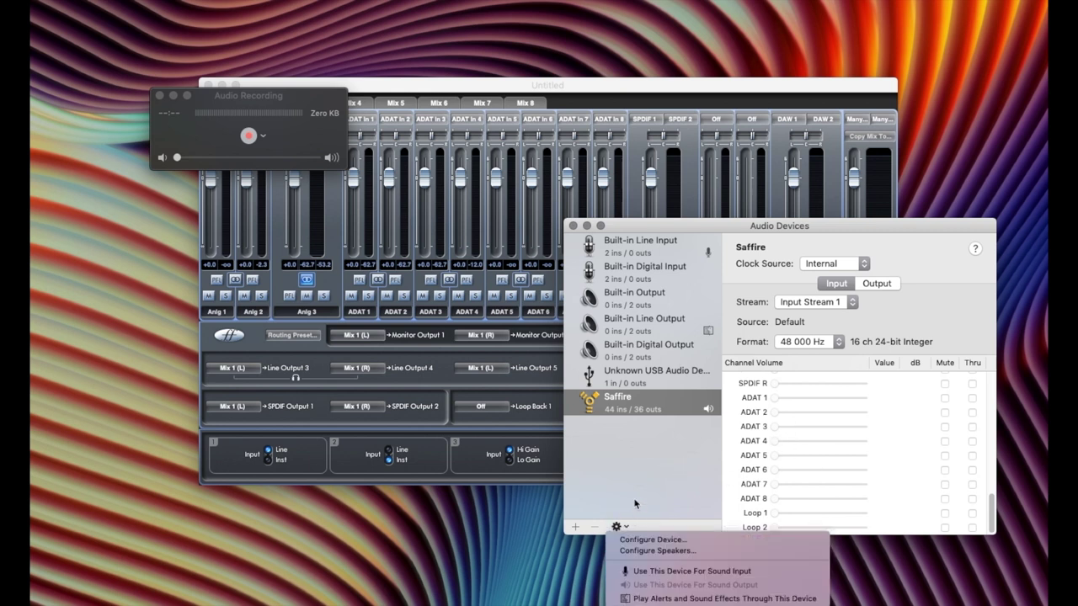
{"action": "left_click", "coordinate": [635, 504]}
{"action": "scroll", "coordinate": [830, 439], "scroll_direction": "up", "scroll_amount": 5}
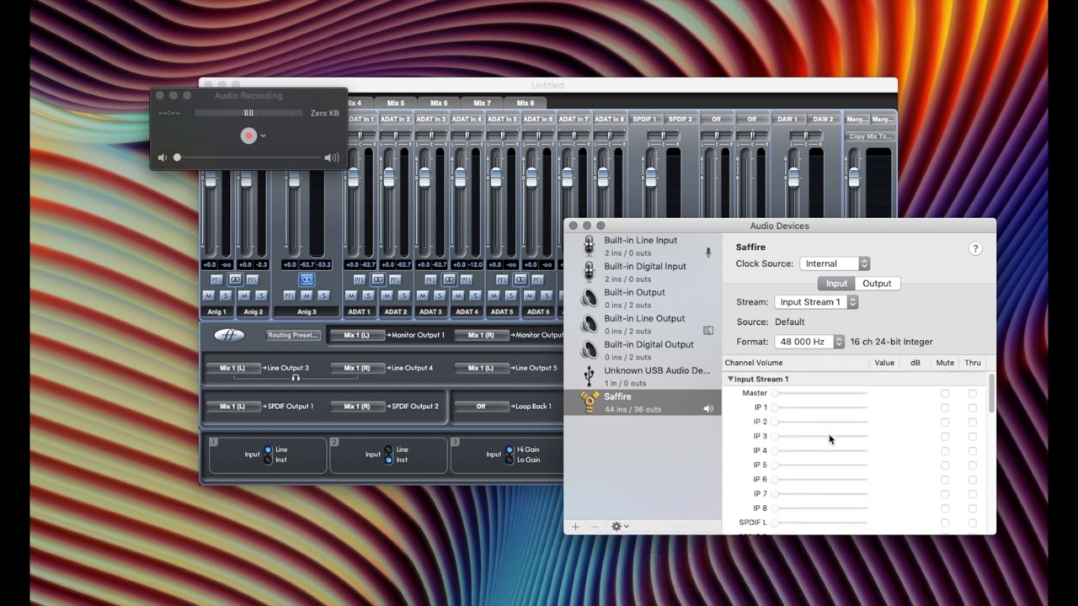